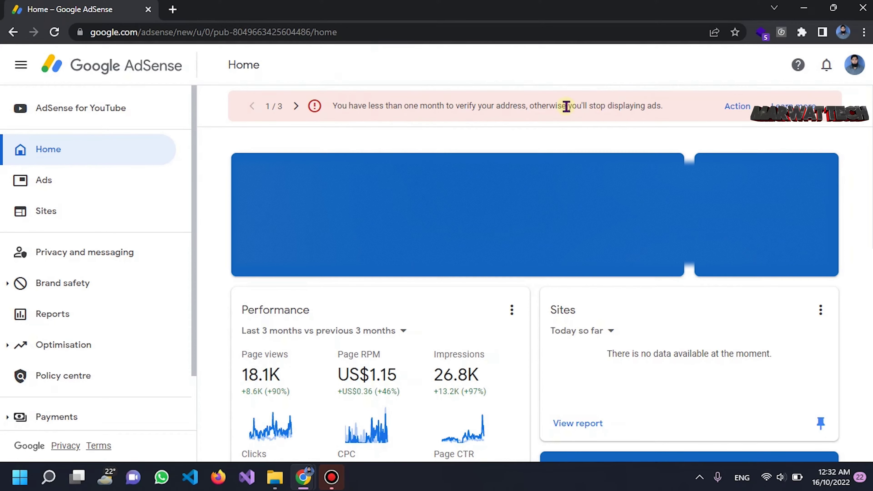
Open the verification check page from the account warning banner and review it
click(738, 107)
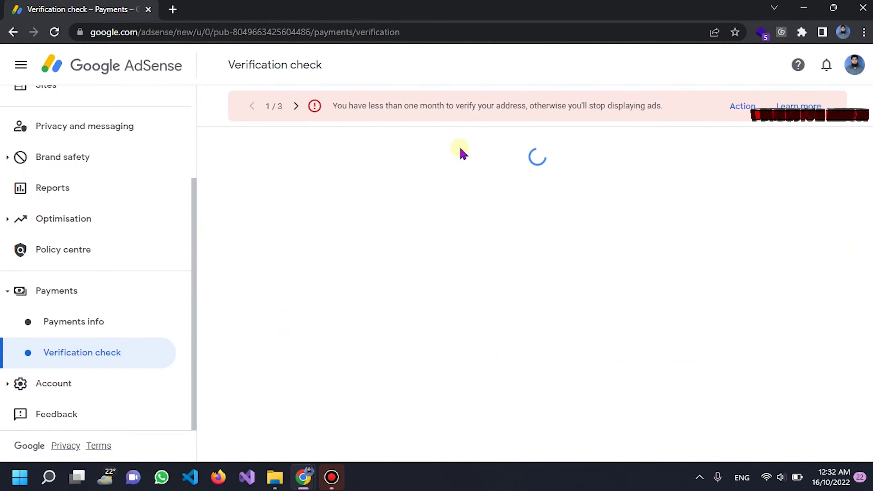
scroll(420, 238, down, 5)
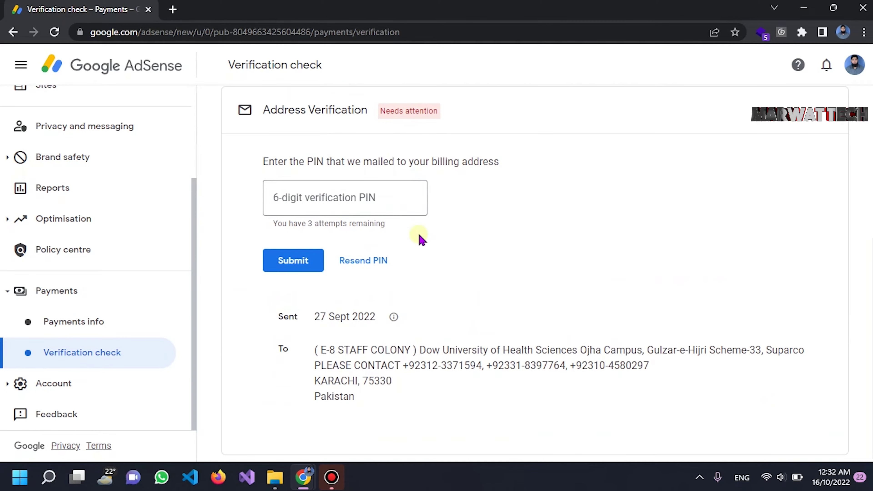
scroll(328, 201, up, 5)
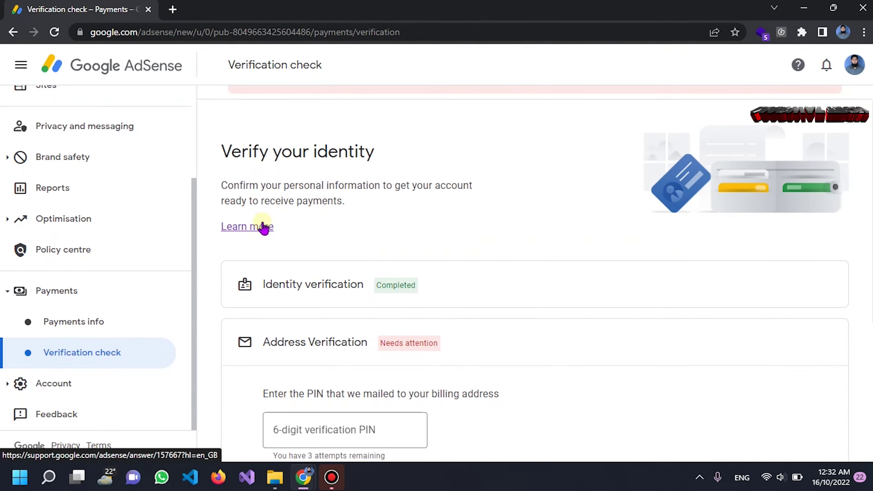
Open the PIN address verification help article, then show the AdSense for YouTube page
click(263, 226)
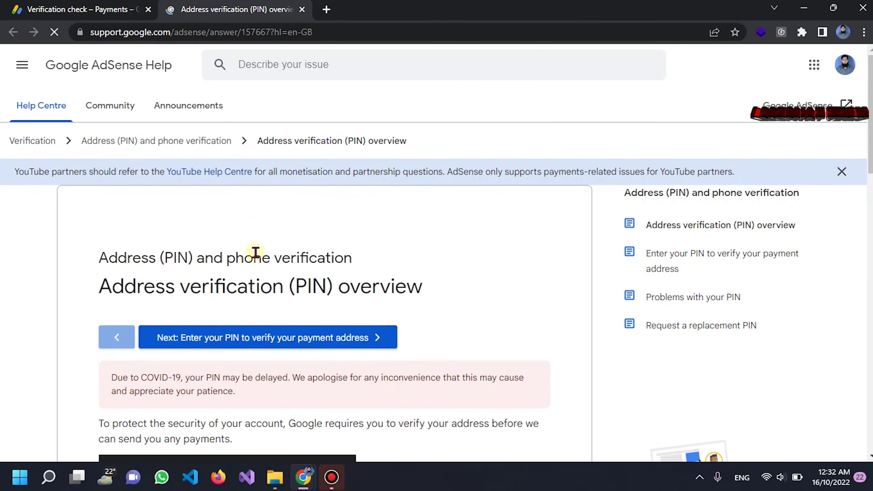
scroll(256, 256, down, 7)
scroll(257, 255, down, 3)
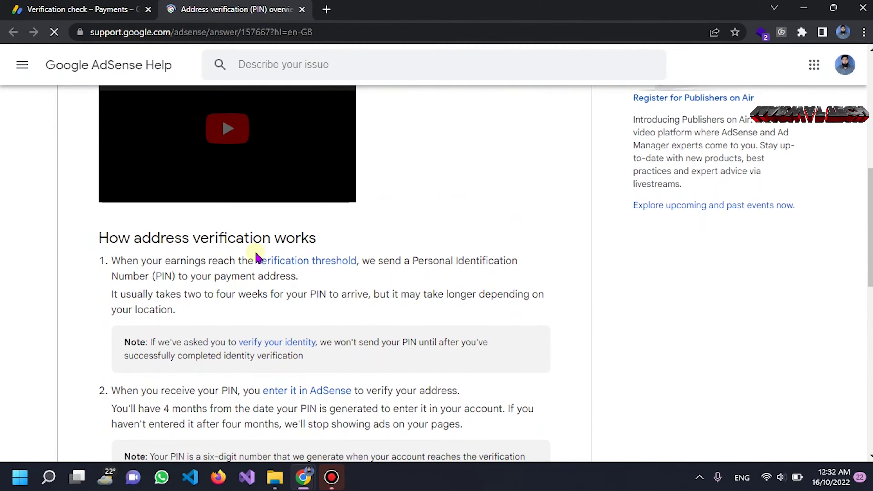
scroll(256, 256, down, 4)
key(ctrl+Page_Up)
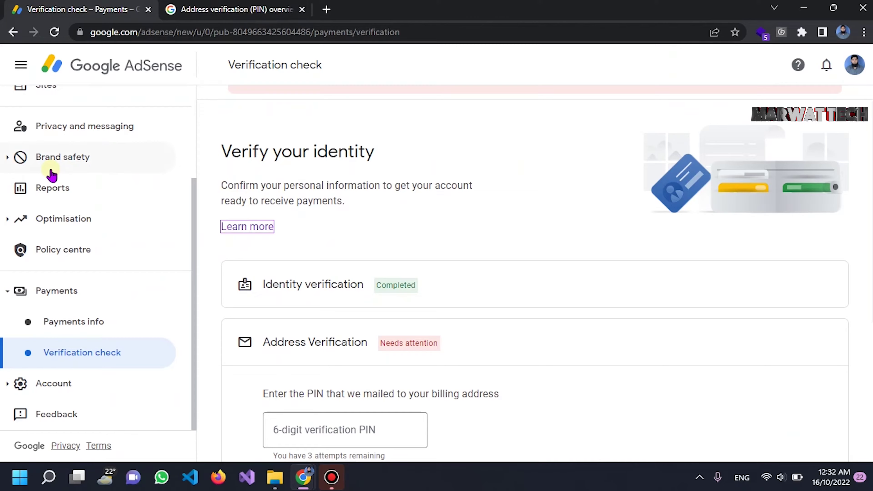
click(48, 110)
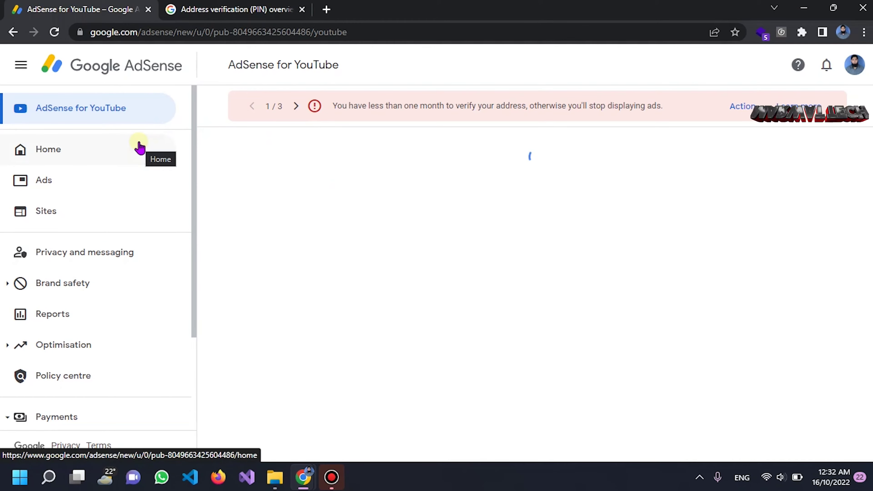
View the Sites list, then return to the PIN overview article and launch the PIN troubleshooter
click(88, 213)
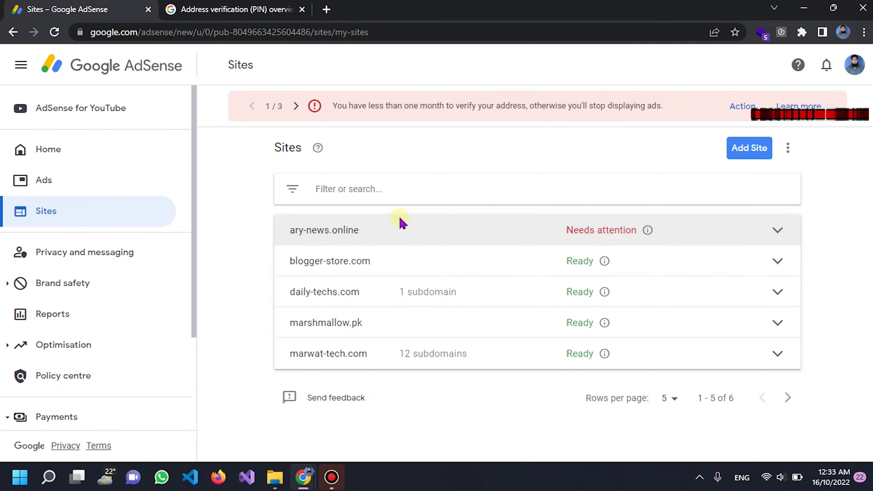
scroll(403, 223, down, 3)
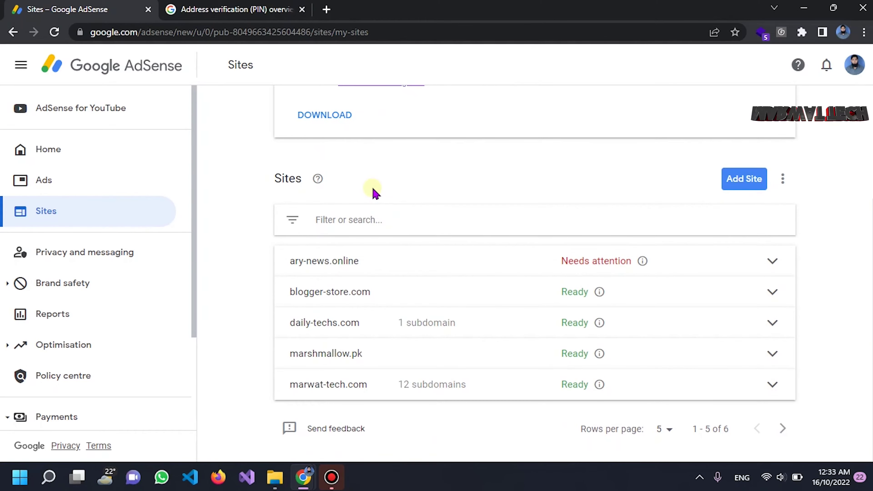
click(270, 6)
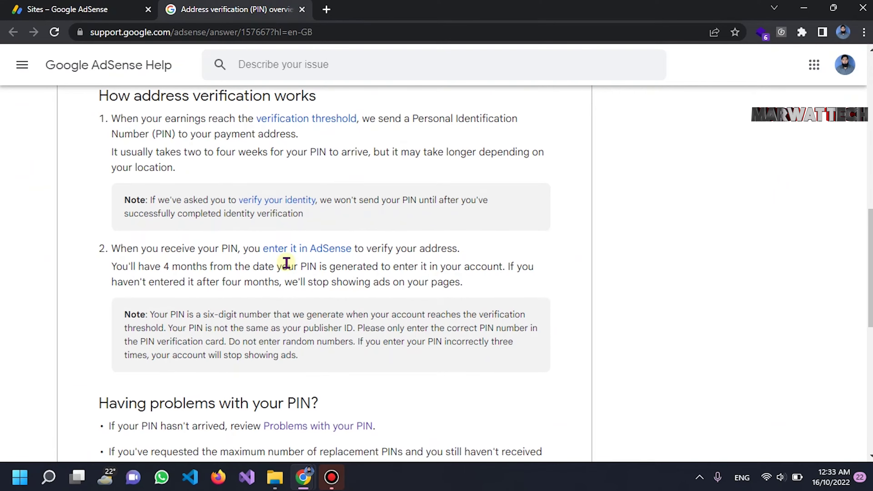
scroll(287, 263, down, 5)
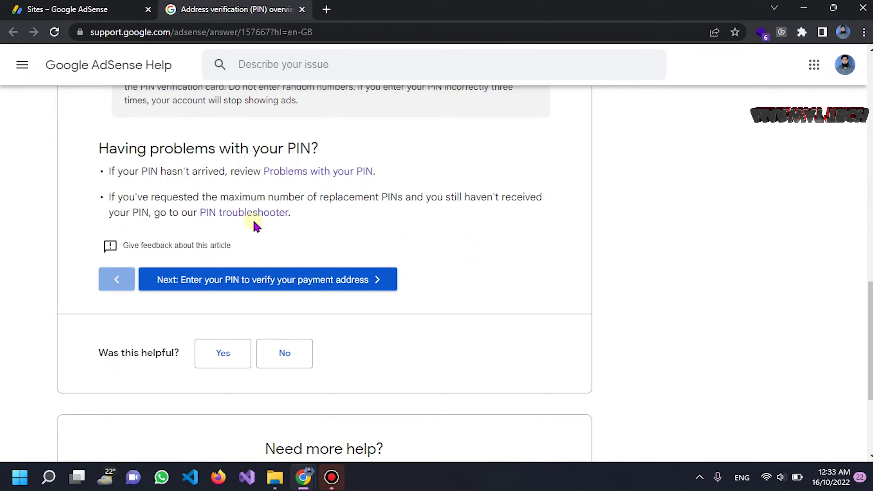
click(264, 214)
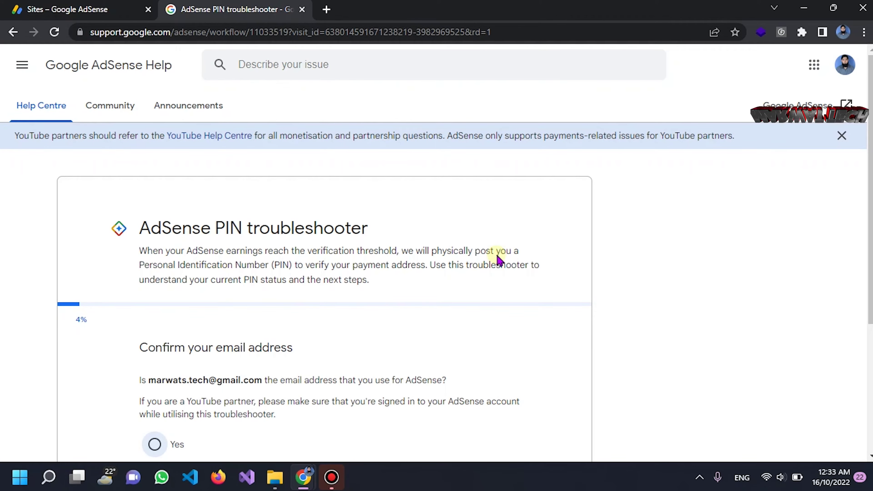
Confirm the shown account email address is correct and continue to the PIN arrival question
scroll(282, 248, down, 5)
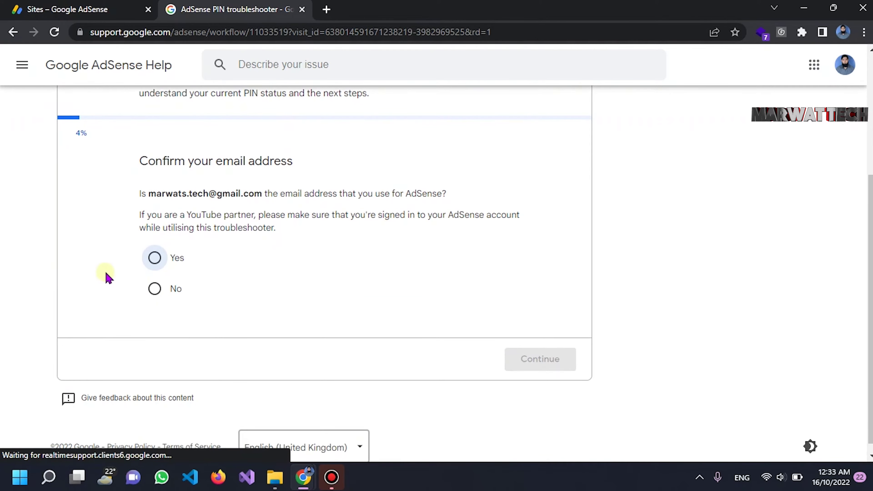
scroll(163, 184, up, 2)
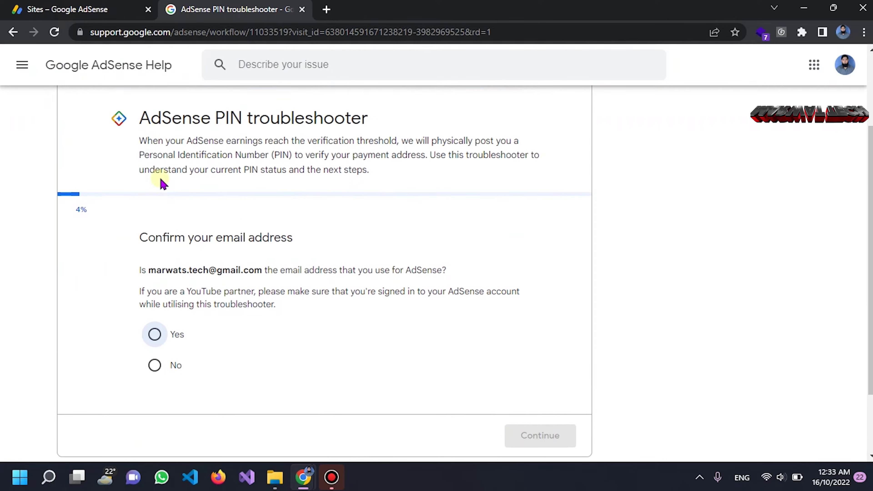
scroll(173, 217, down, 4)
click(160, 245)
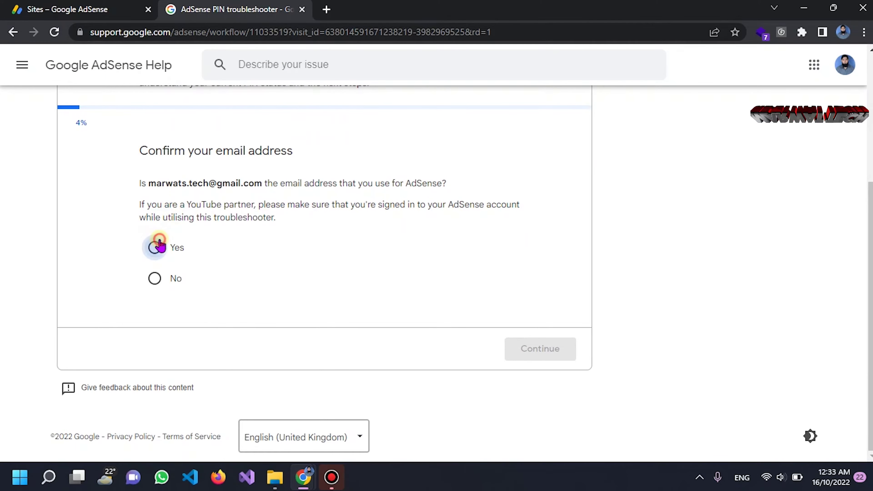
click(526, 349)
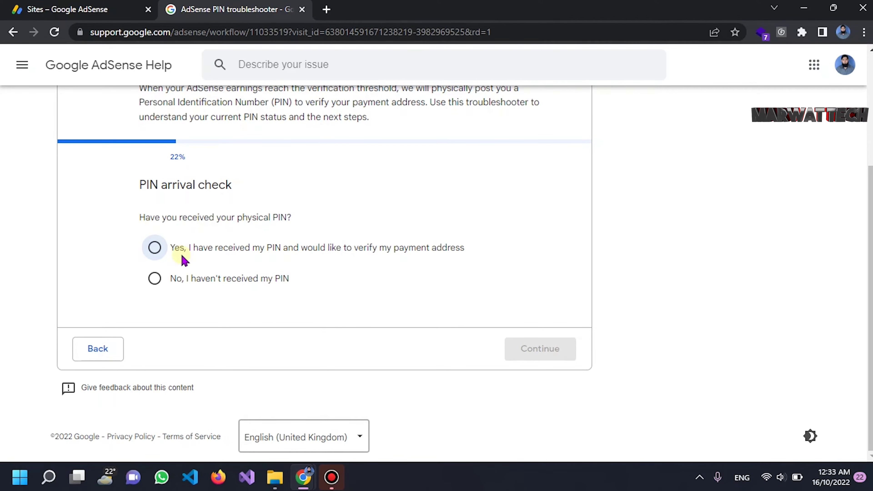
Answer that the PIN hasn't arrived, finish the troubleshooter, and open the support contact form
click(155, 247)
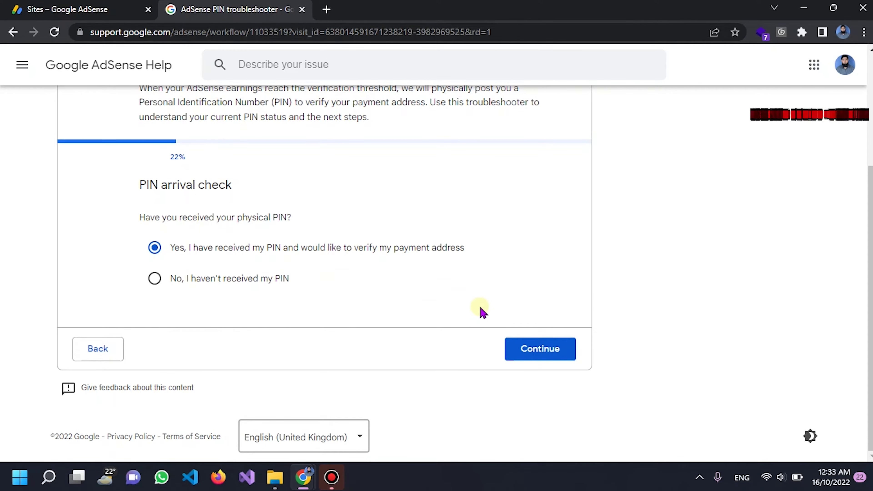
click(522, 352)
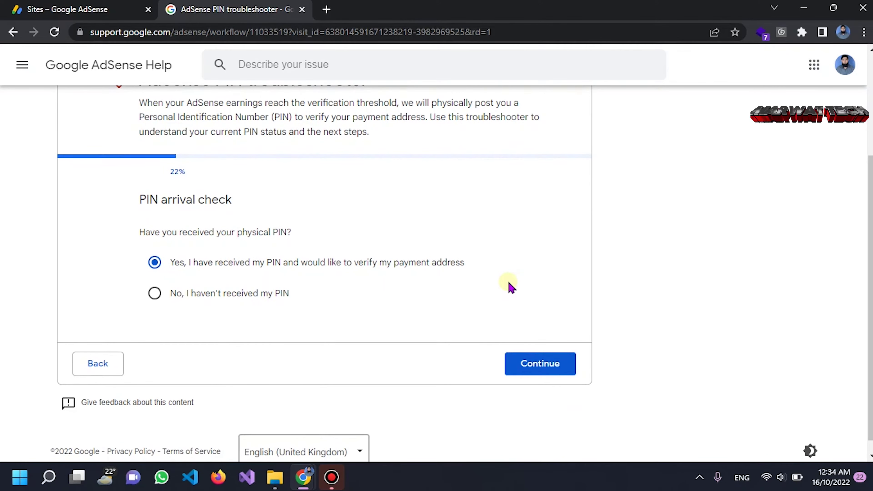
click(537, 355)
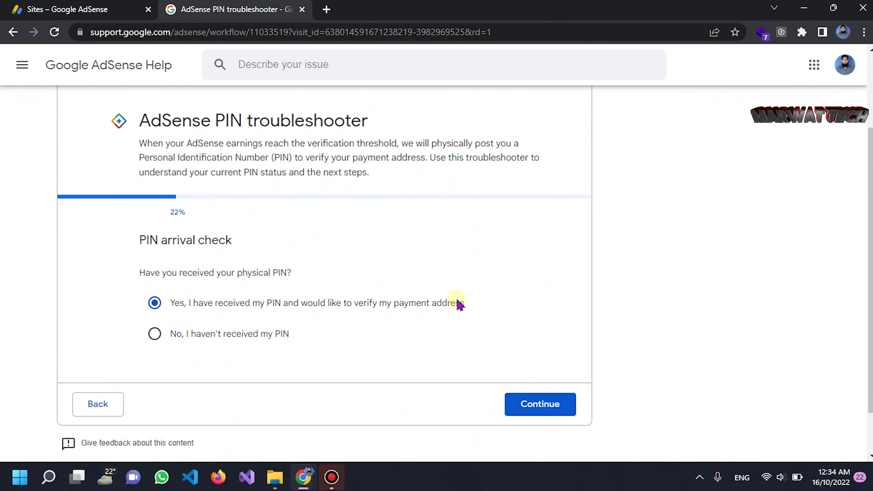
click(156, 334)
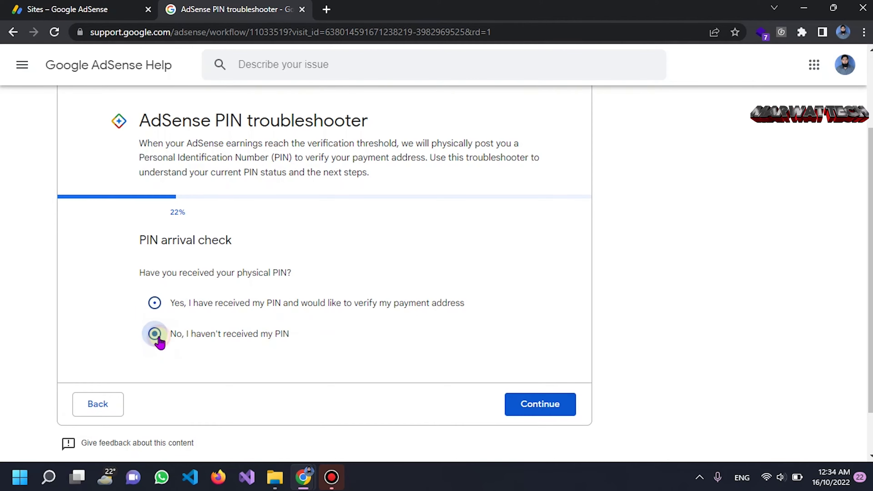
click(526, 404)
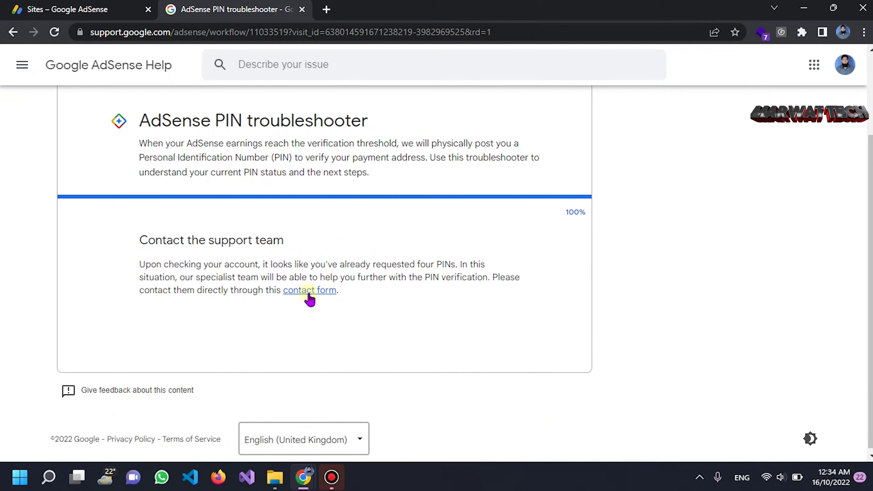
click(310, 296)
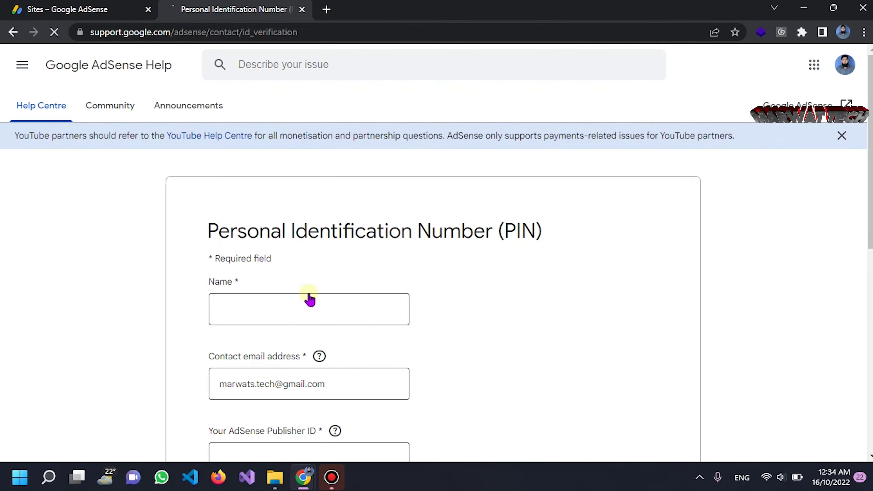
Enter the account holder's full name in the form's Name field, then focus Publisher ID
click(293, 314)
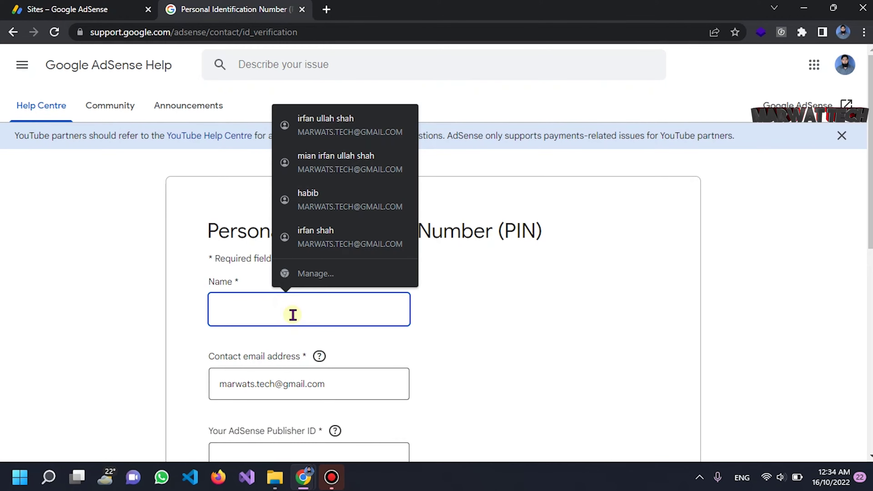
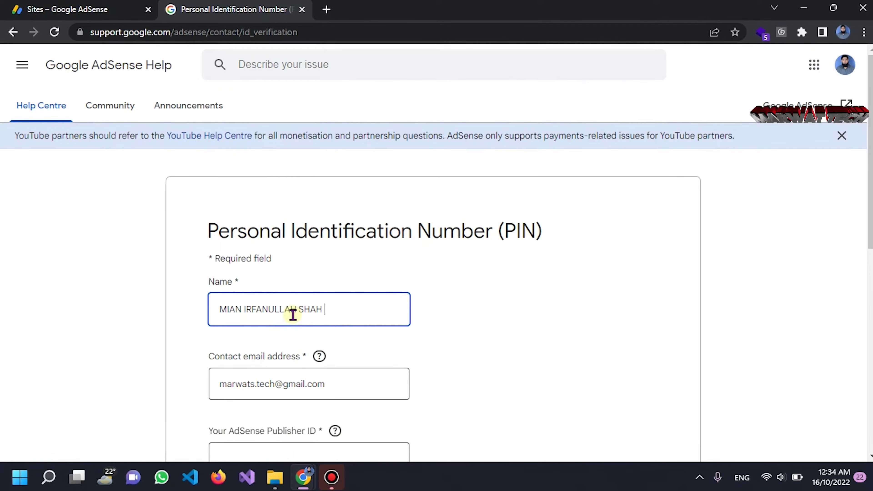
scroll(446, 359, down, 4)
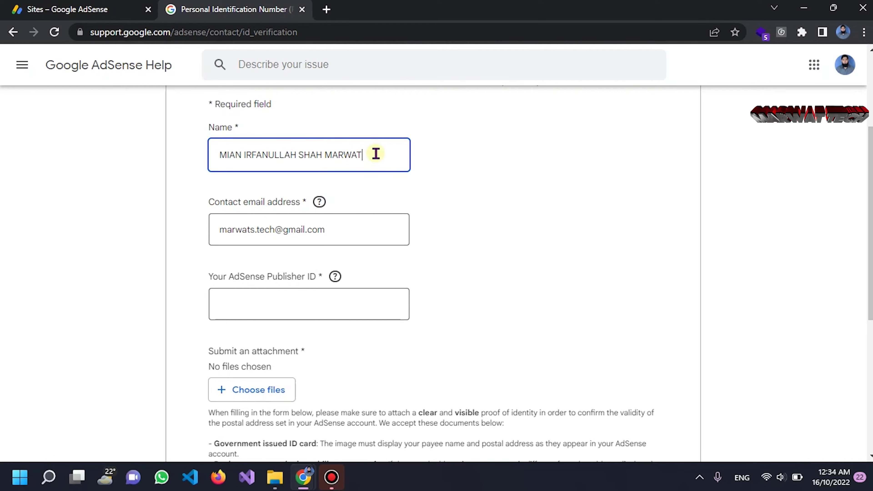
drag(376, 154, 189, 169)
click(485, 231)
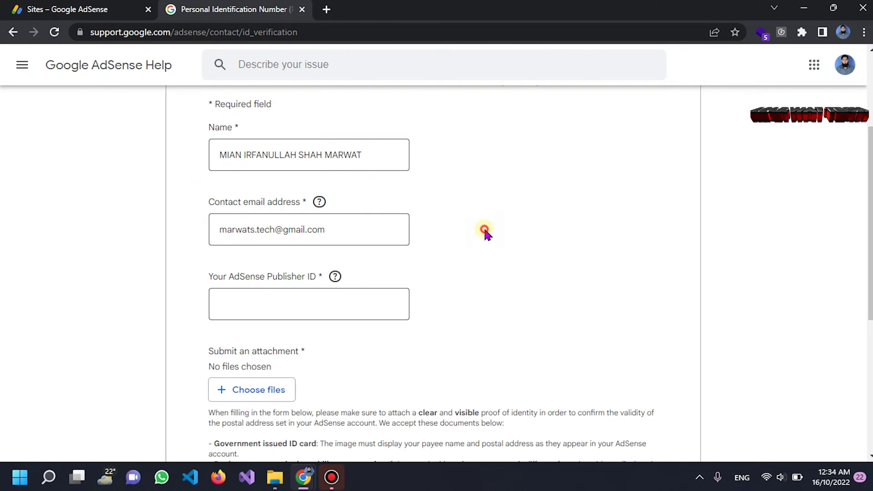
click(258, 301)
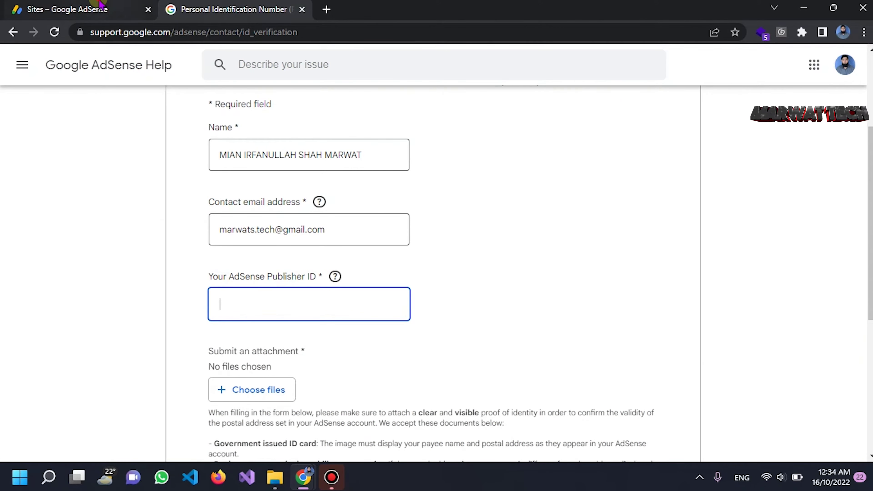
click(103, 8)
Copy the pub- publisher ID from the AdSense page and paste it into the form's Publisher ID field
scroll(63, 384, down, 3)
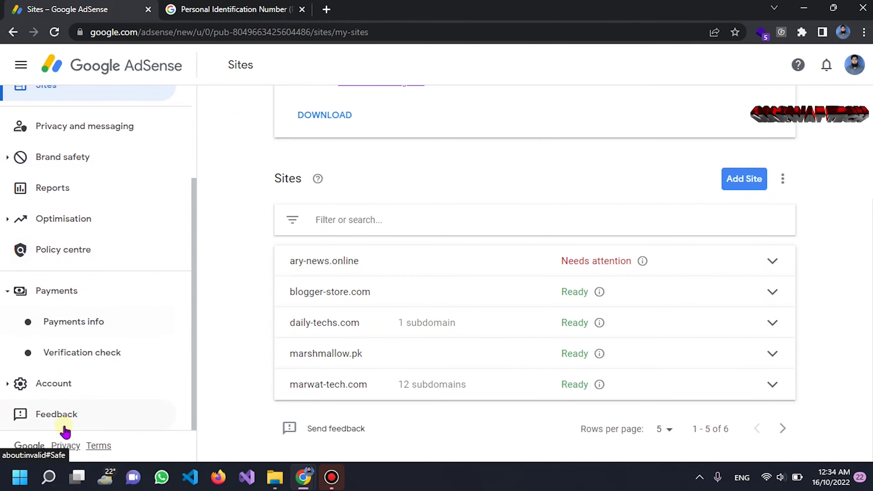
click(70, 384)
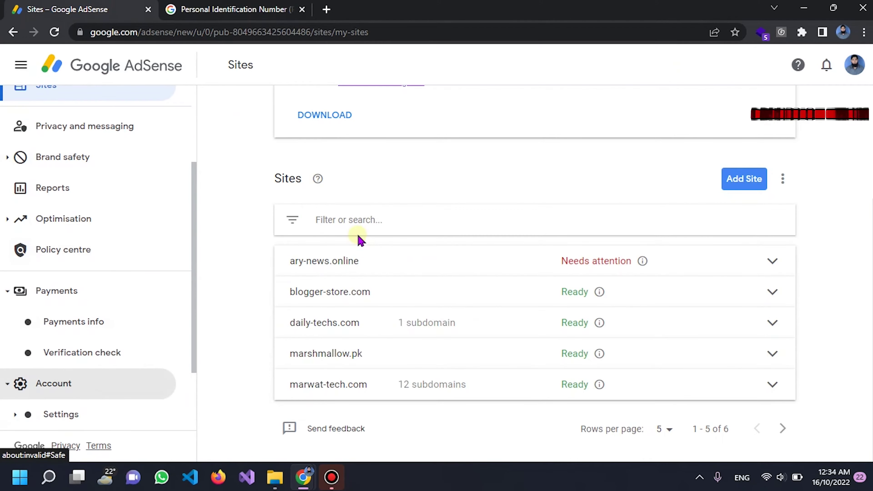
scroll(61, 381, down, 2)
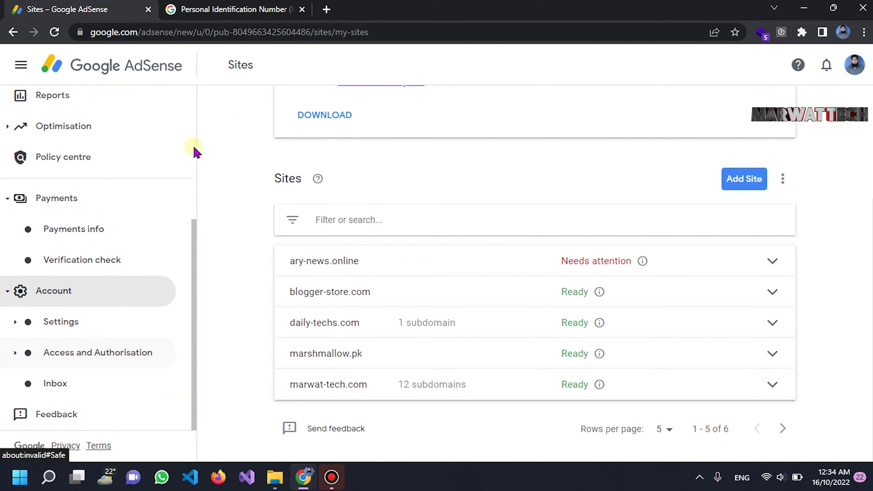
click(94, 323)
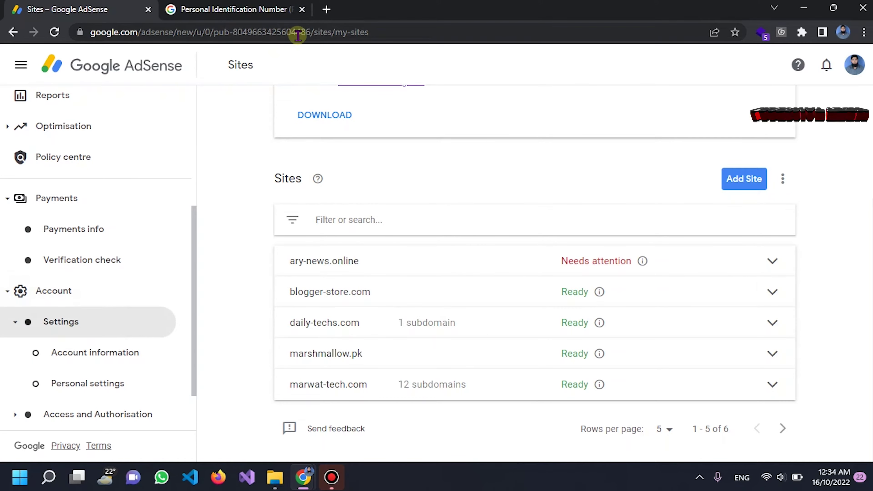
drag(313, 33, 292, 33)
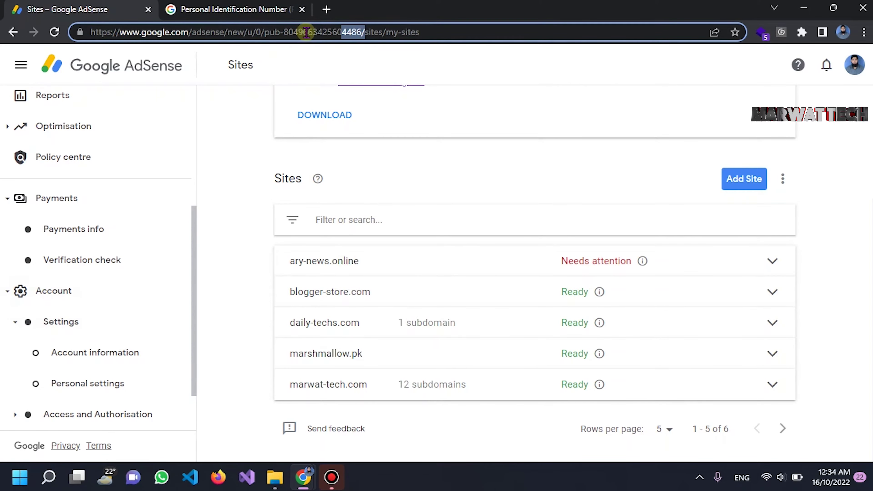
drag(361, 33, 283, 32)
key(ctrl+c)
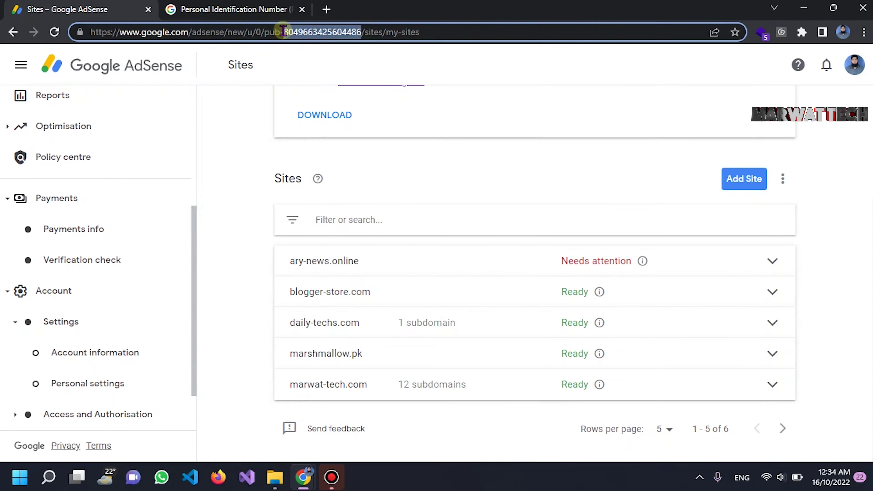
click(207, 9)
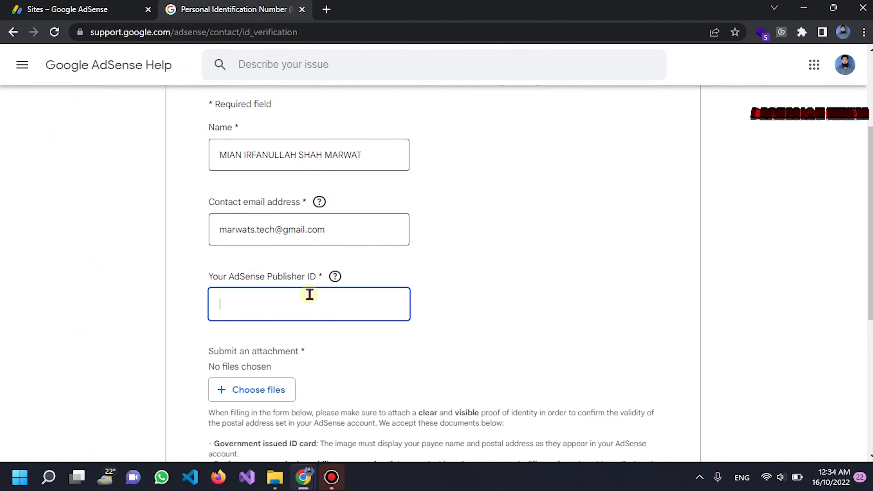
key(ctrl+v)
click(508, 293)
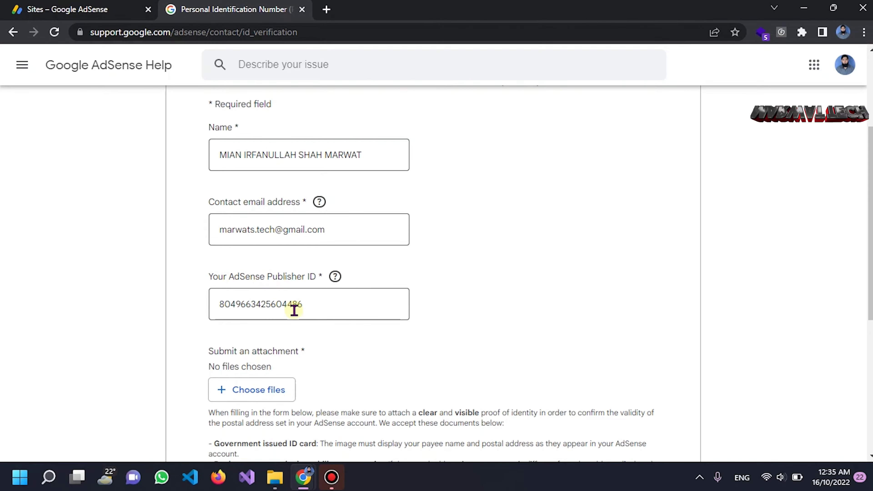
scroll(294, 311, down, 4)
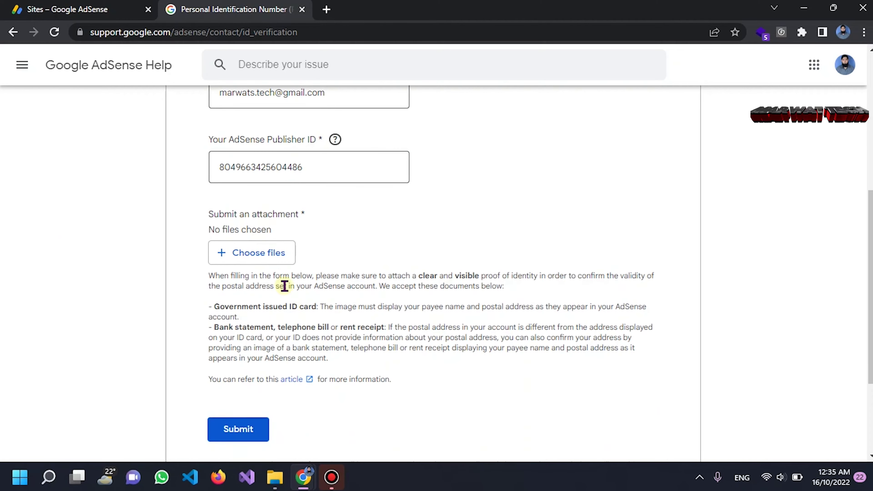
Attach image.jpg from the documents folder on drive E: as the ID card picture
click(247, 254)
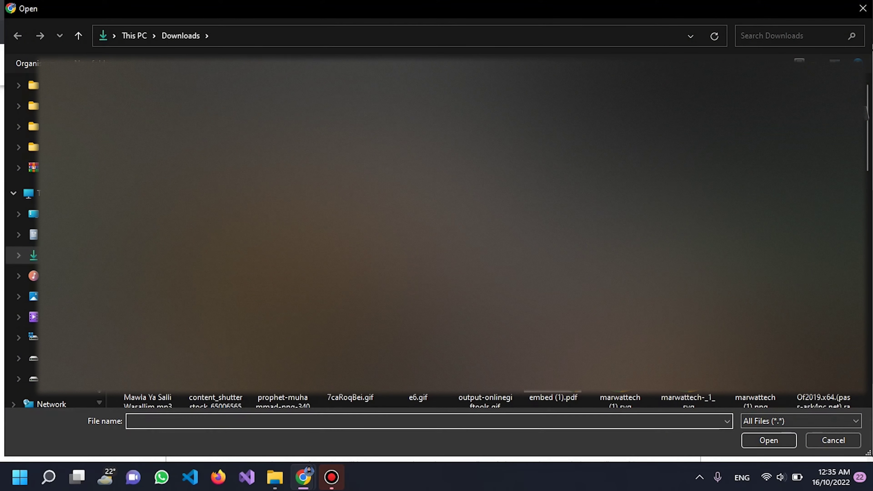
click(34, 358)
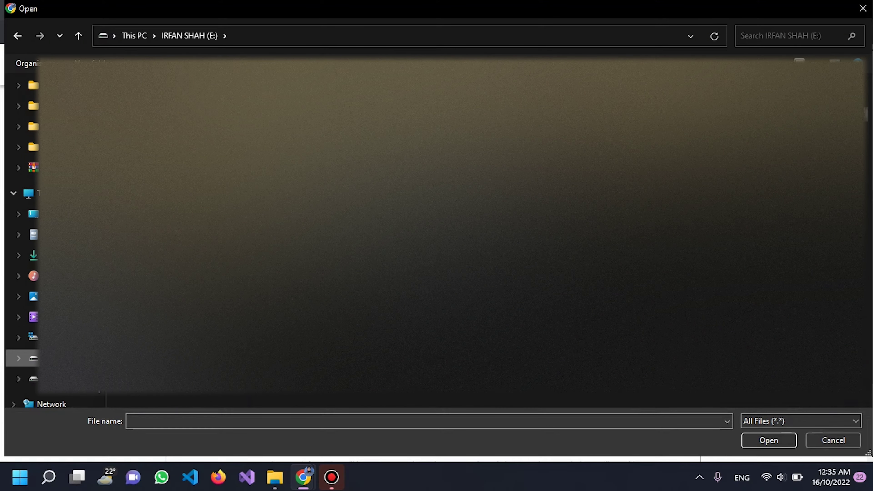
key(Return)
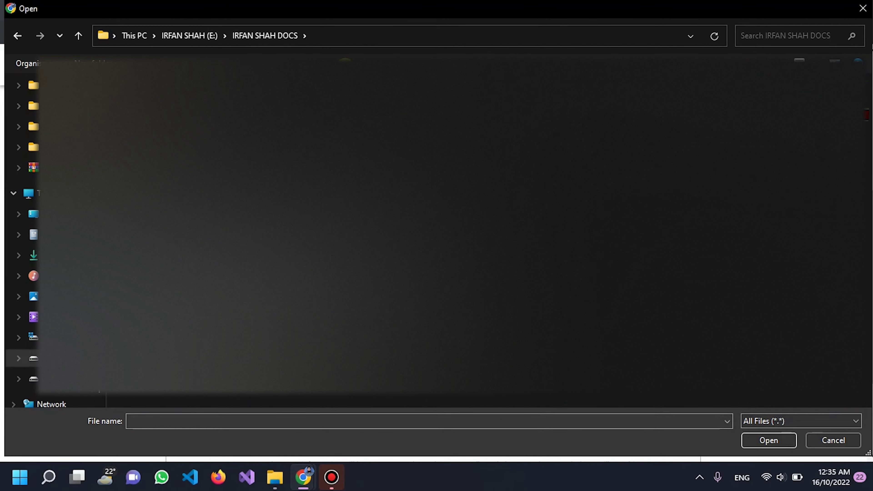
click(814, 60)
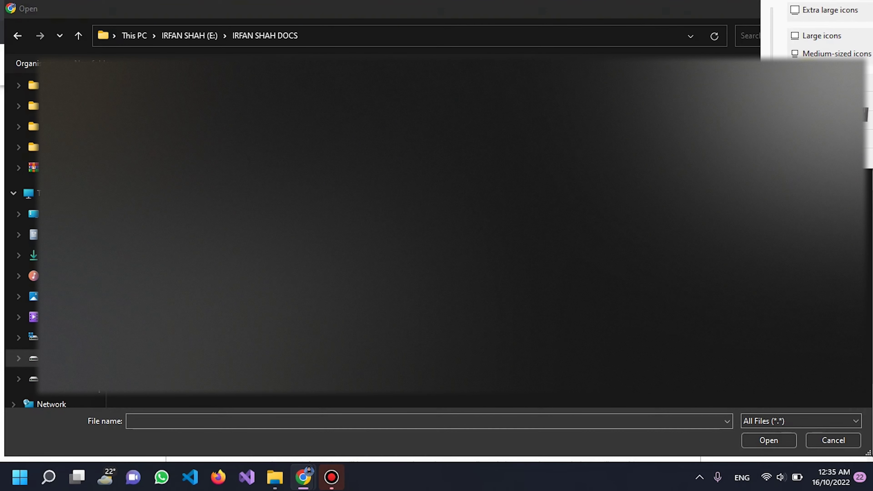
click(806, 34)
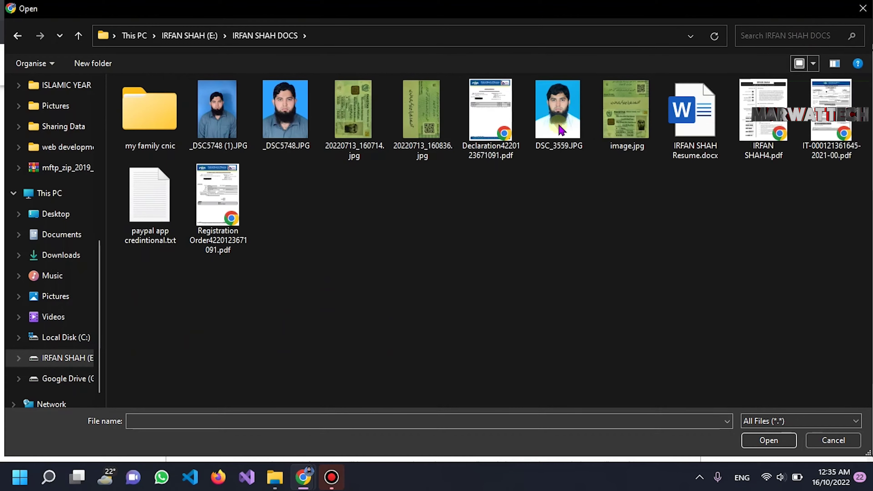
click(623, 118)
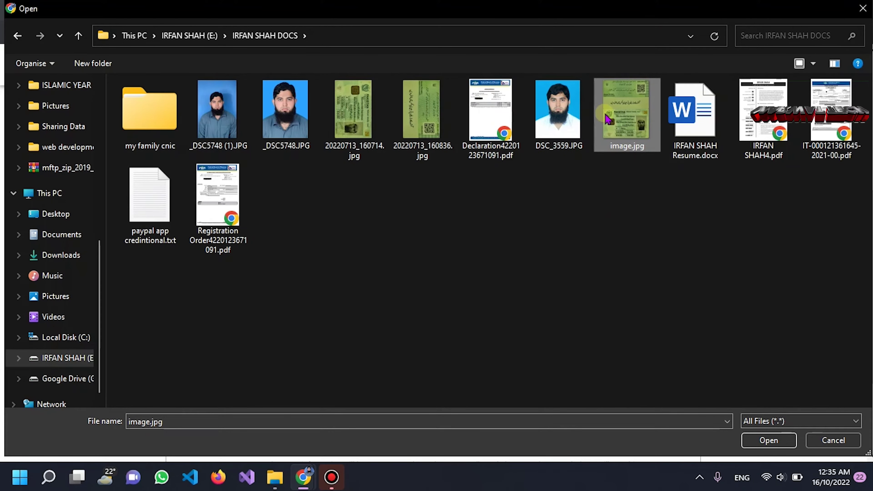
click(621, 113)
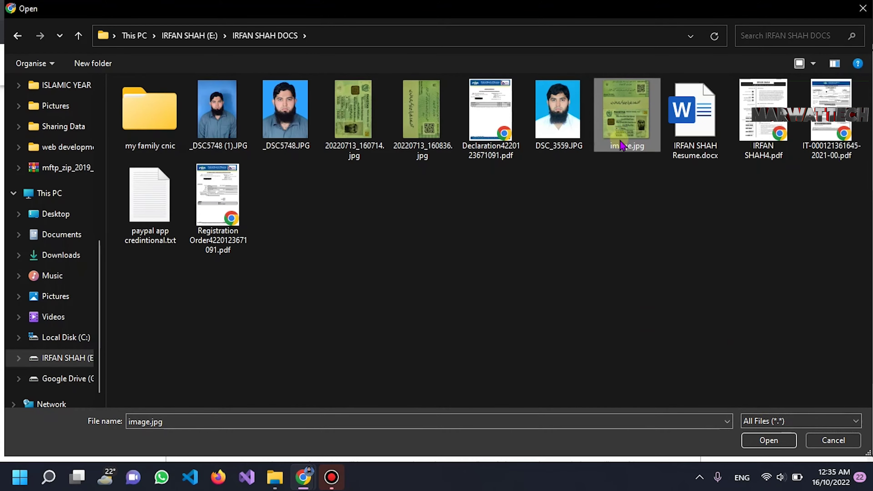
double_click(623, 148)
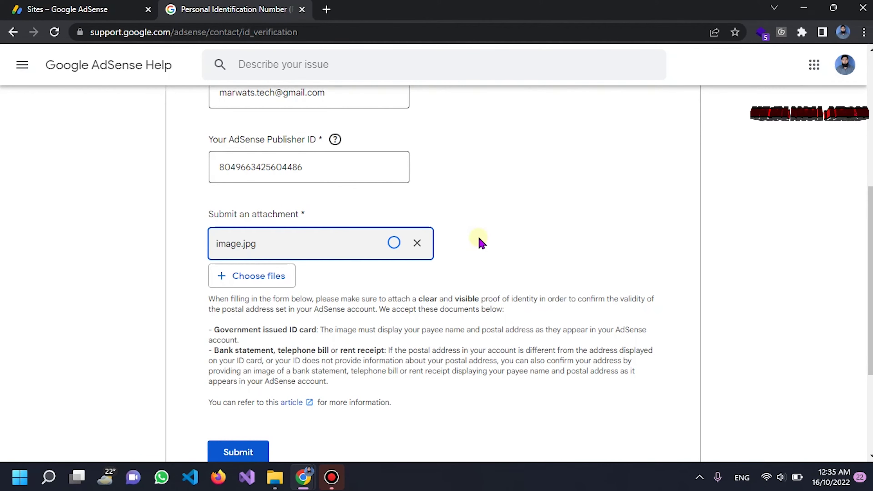
Submit the form, remove the leading space from the flagged Publisher ID, and resubmit
scroll(482, 242, down, 4)
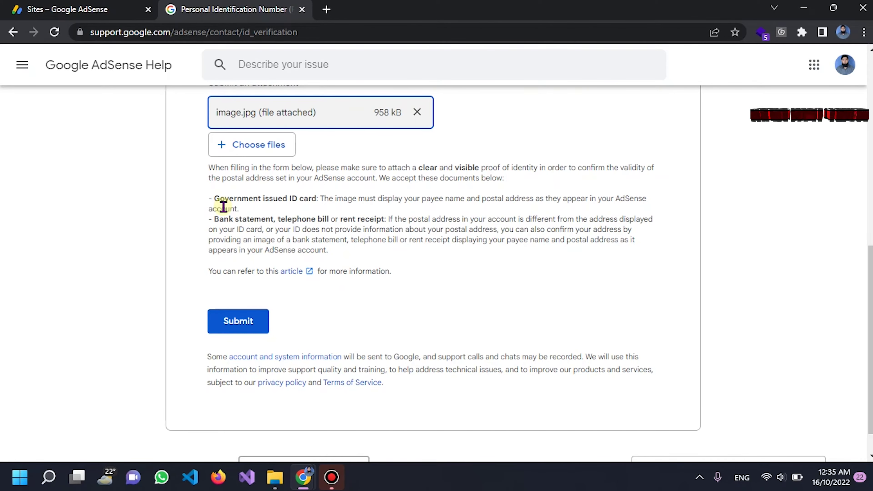
scroll(223, 206, up, 5)
scroll(224, 206, down, 6)
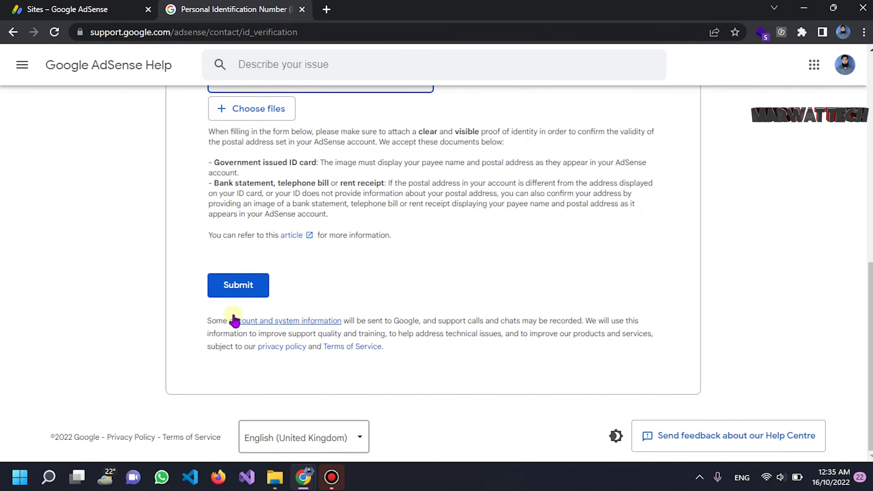
click(248, 289)
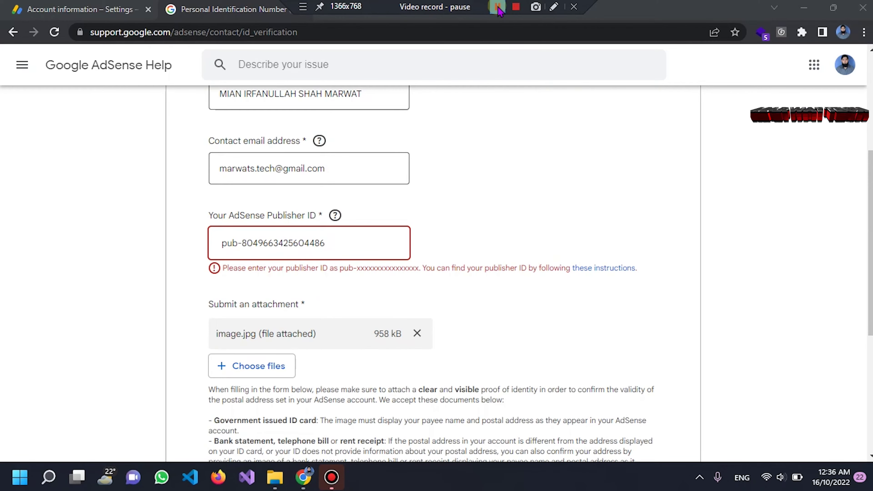
click(498, 10)
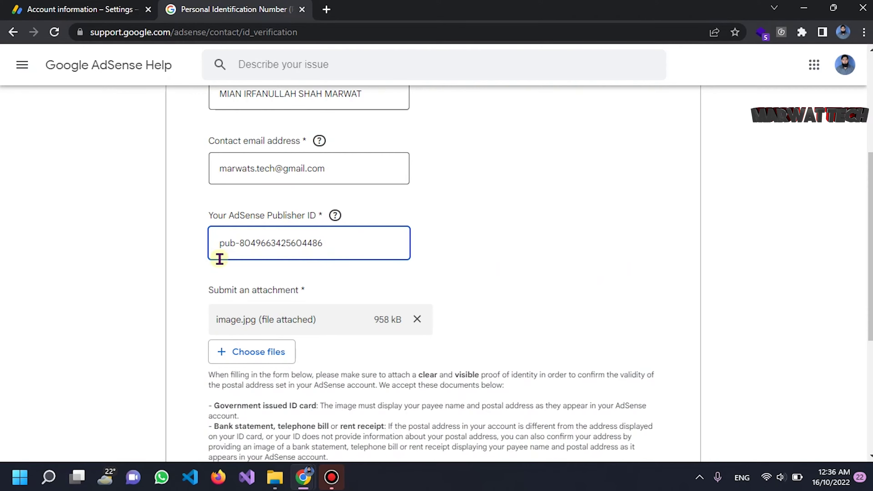
scroll(478, 289, down, 1)
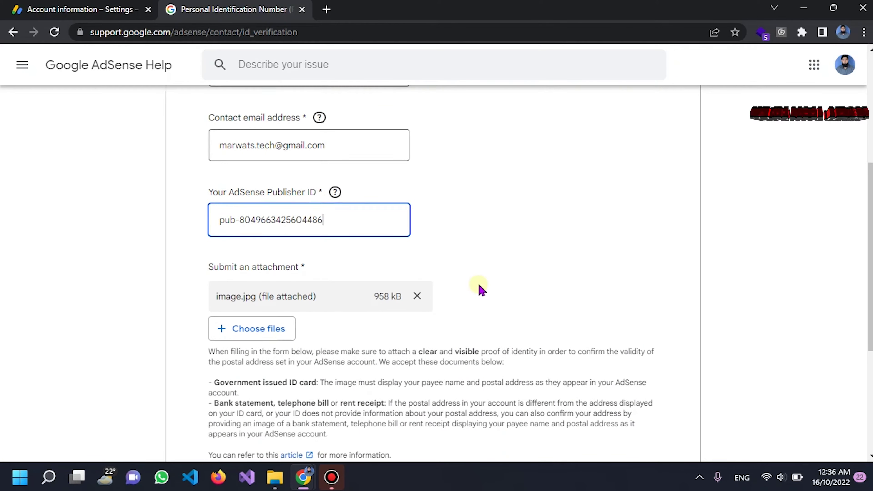
scroll(479, 289, down, 5)
click(244, 365)
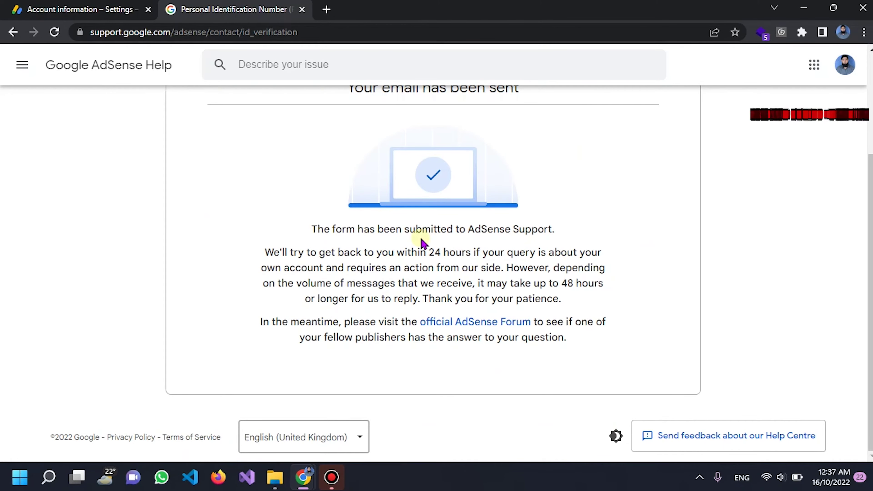
Review the 'Your email has been sent' confirmation page, then switch to the Gmail inbox
scroll(420, 239, up, 2)
scroll(421, 244, down, 2)
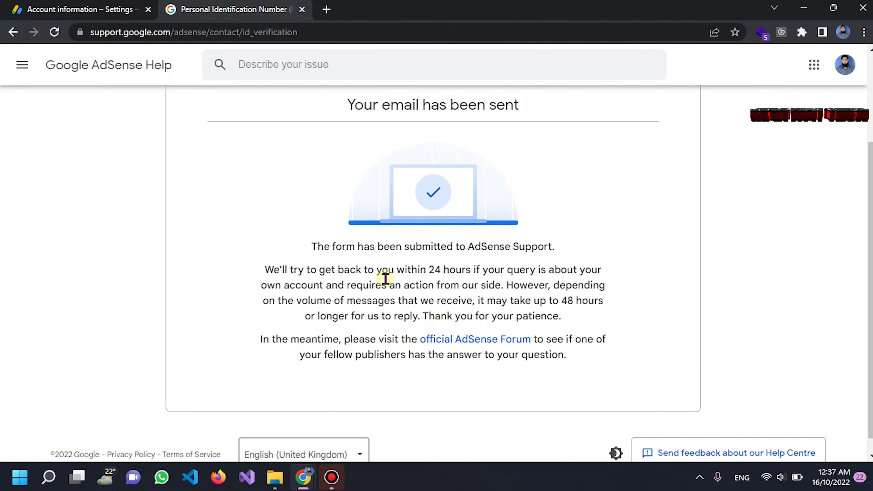
scroll(376, 313, down, 1)
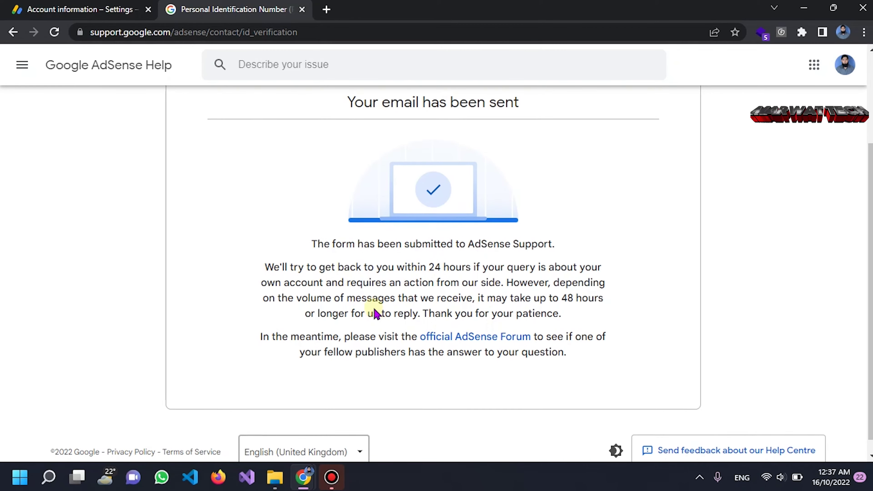
scroll(375, 310, up, 3)
scroll(375, 309, down, 3)
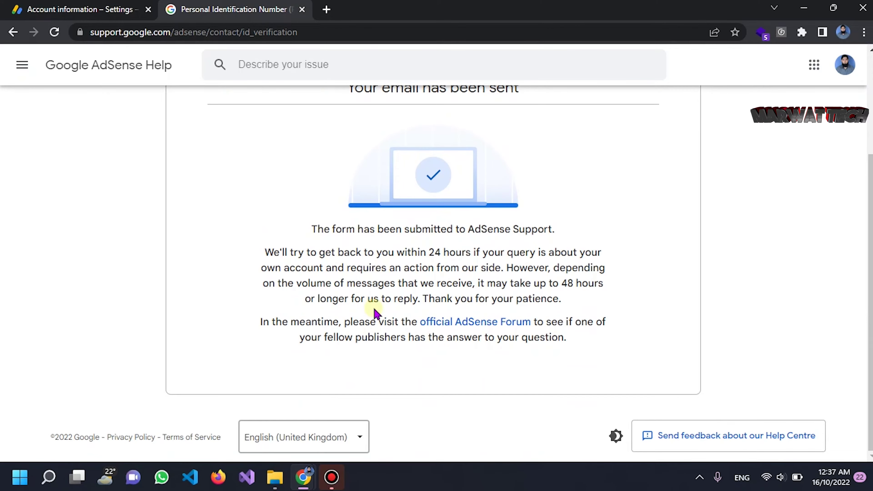
scroll(376, 310, up, 3)
scroll(375, 309, down, 3)
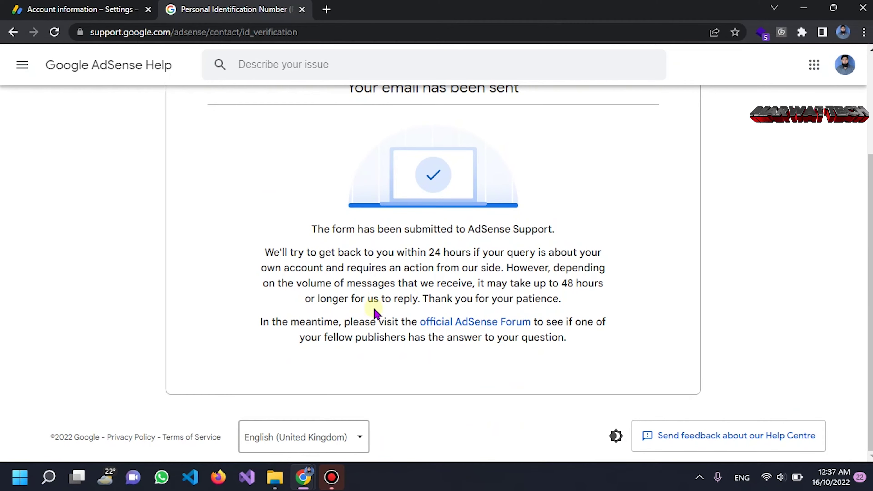
scroll(376, 311, up, 4)
scroll(376, 311, down, 3)
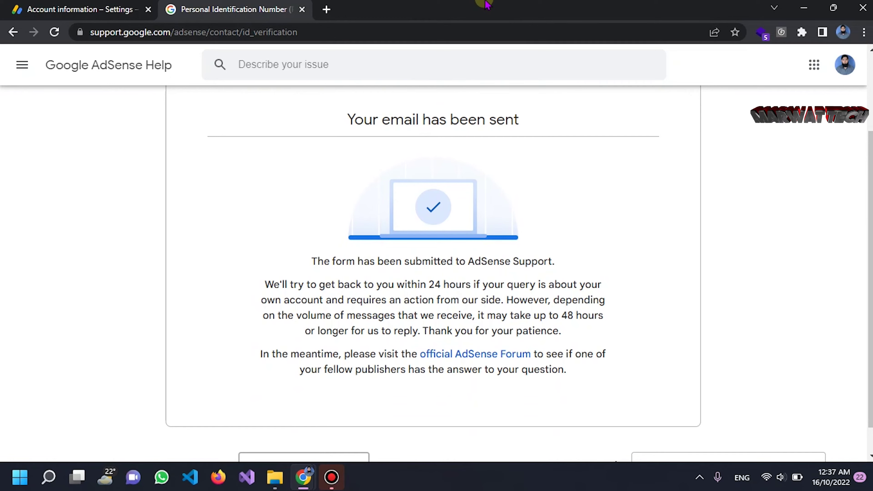
mouse_move(442, 4)
click(498, 6)
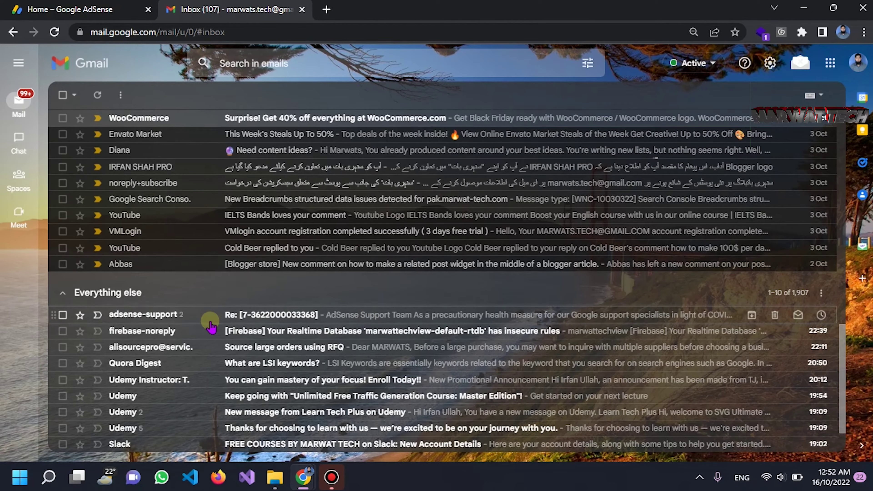
Open and read the AdSense Support reply email about the PIN request
click(193, 322)
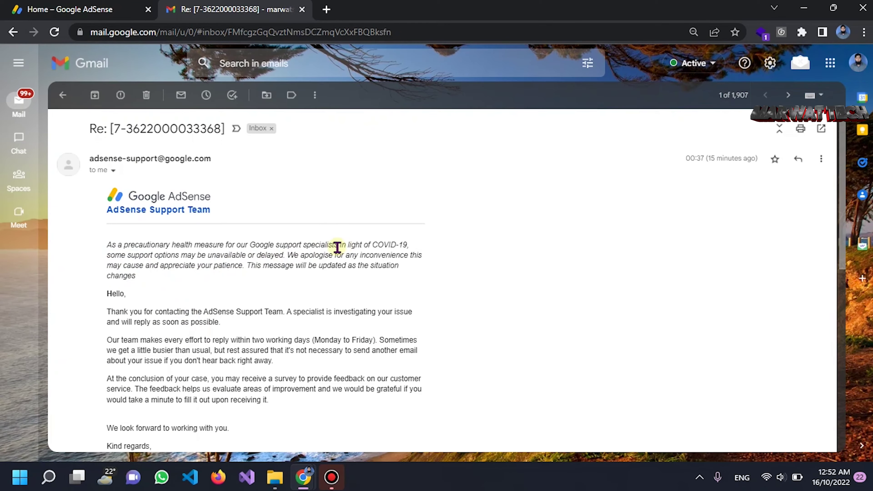
scroll(173, 286, down, 3)
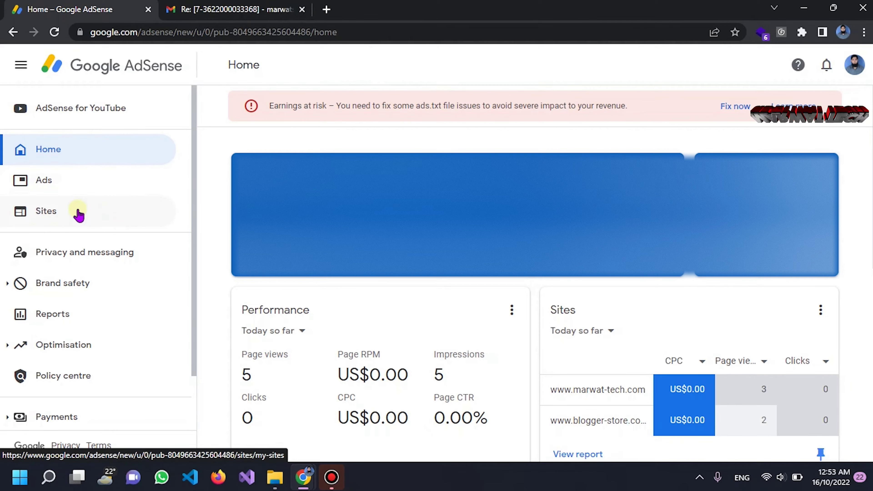
Expand Account > Settings in the sidebar and open the Account information page
scroll(87, 283, down, 2)
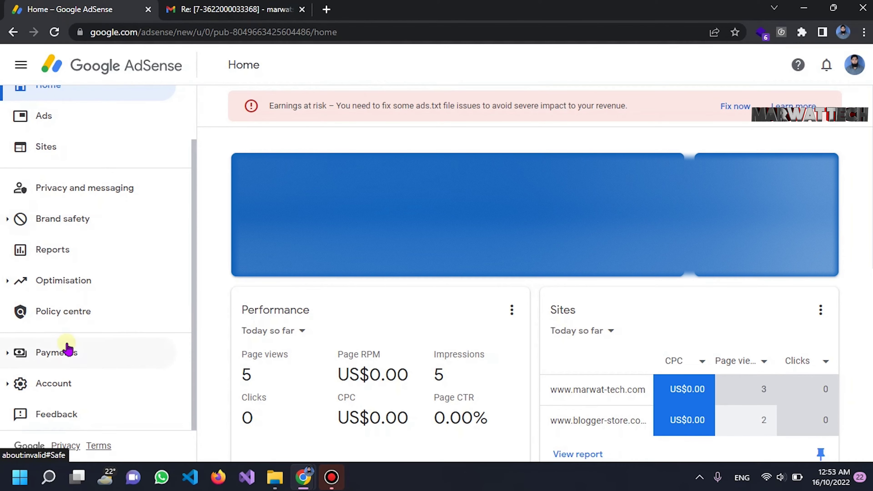
click(62, 392)
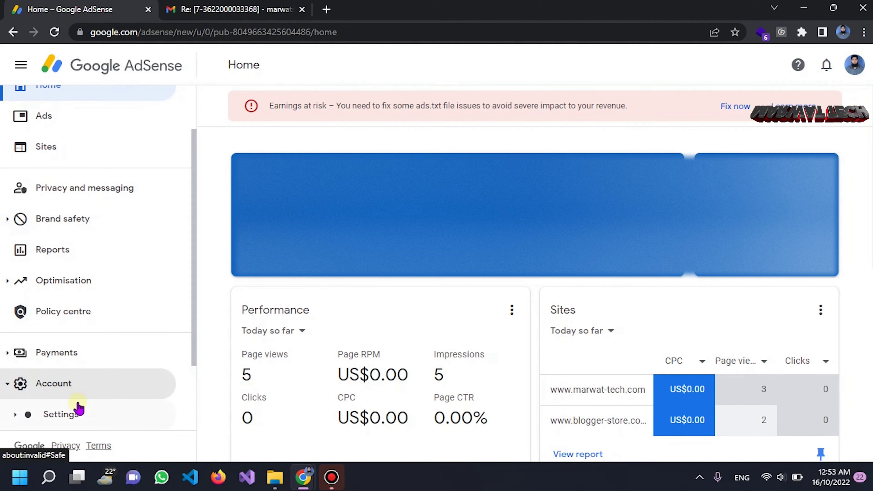
scroll(81, 385, down, 3)
click(84, 330)
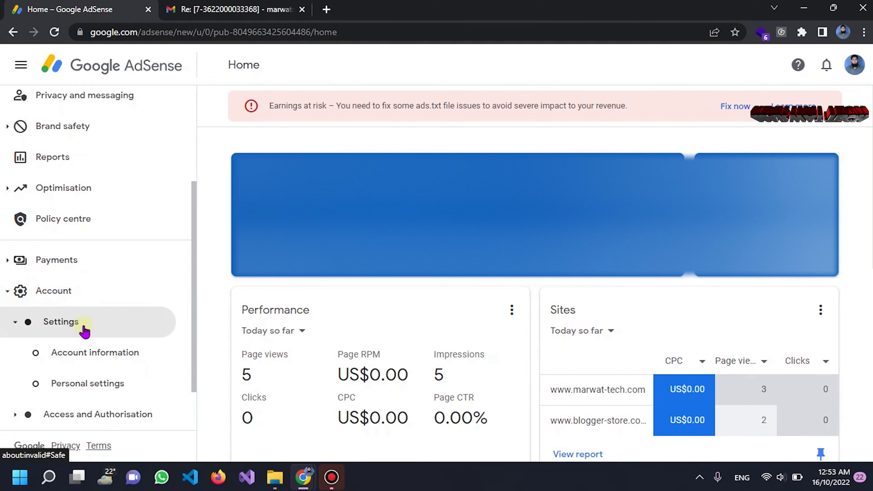
click(92, 355)
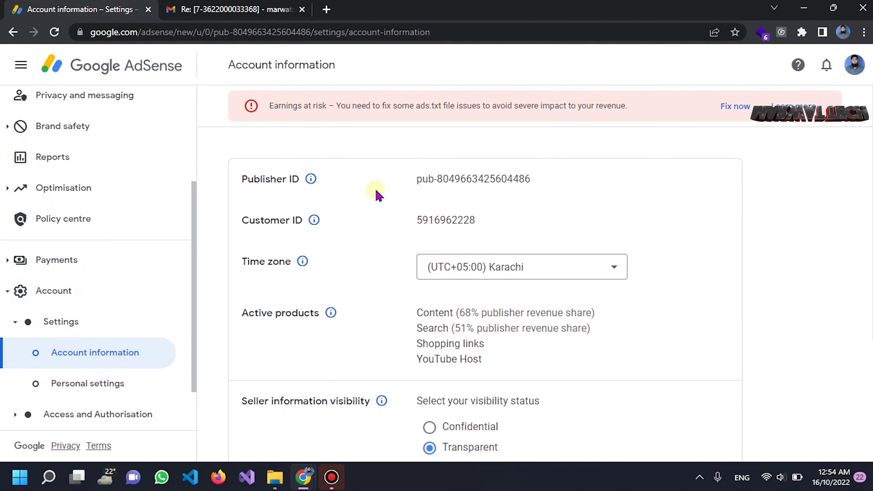
View Personal settings, then open Payments > Verification check, which shows identity and address verification Completed
scroll(378, 195, down, 5)
click(106, 384)
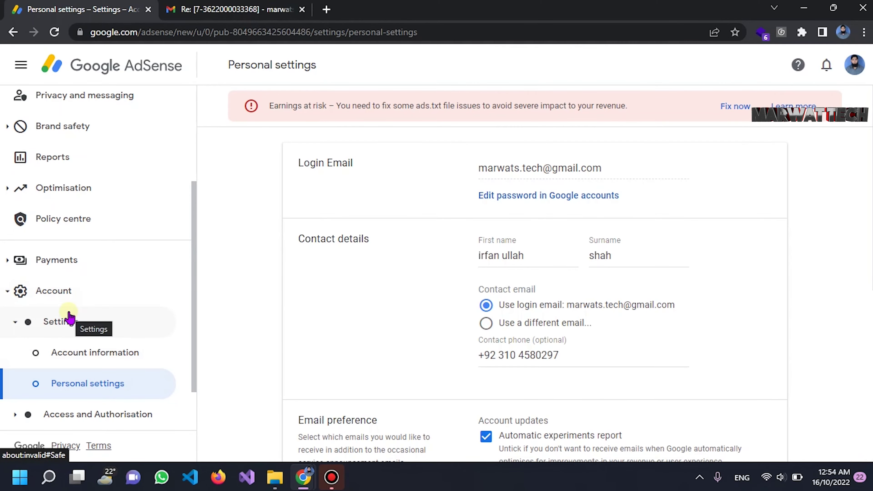
click(54, 259)
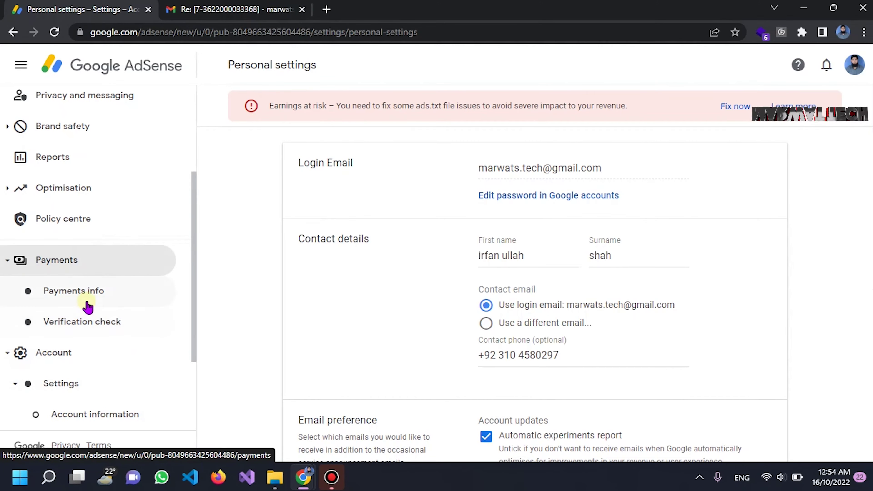
click(84, 322)
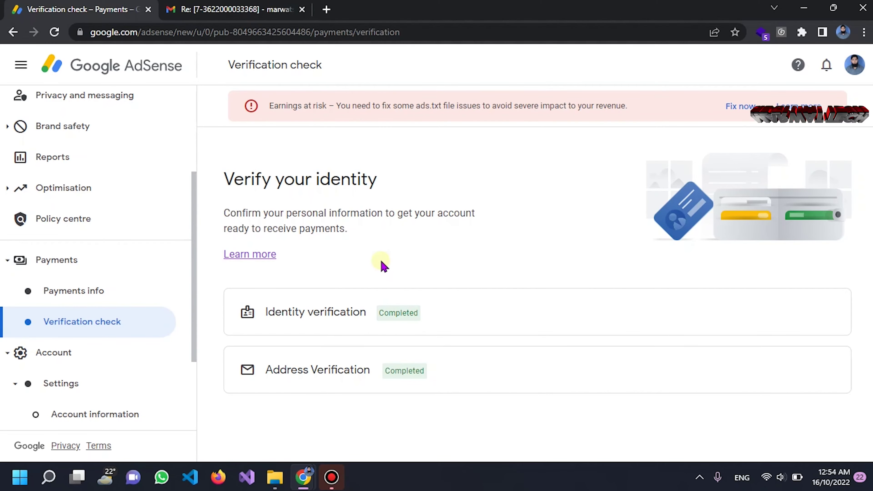
scroll(60, 115, up, 5)
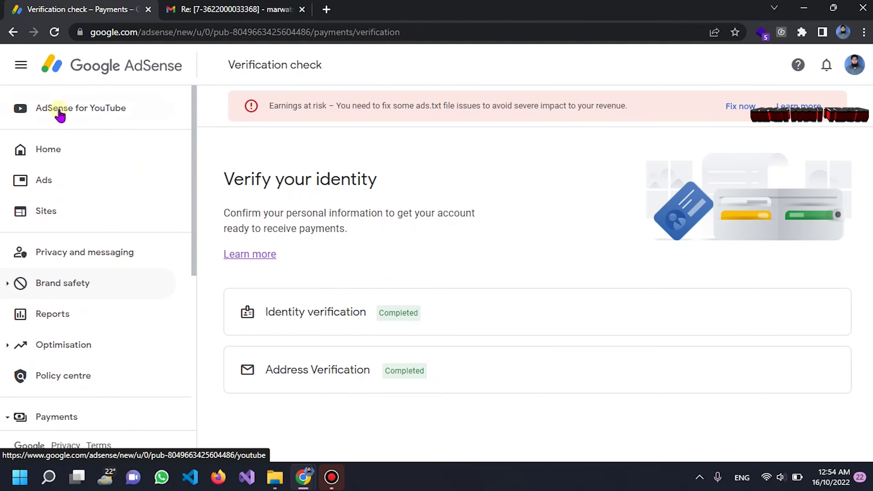
click(60, 115)
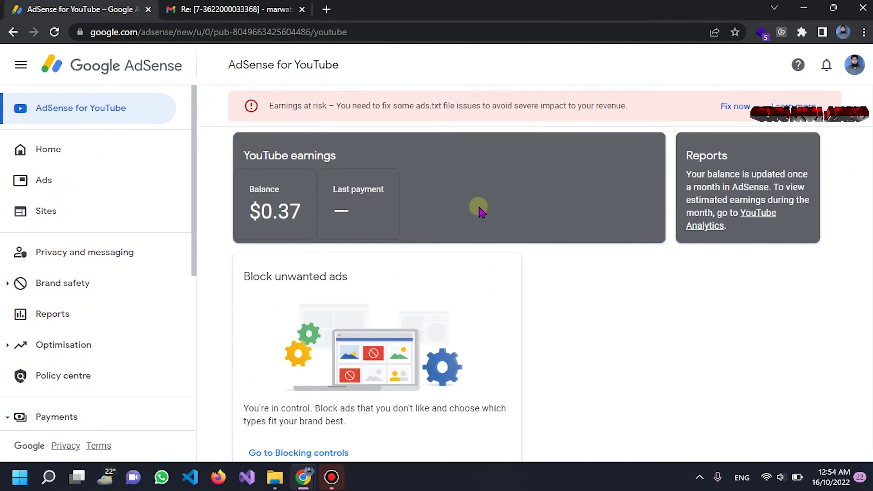
Scroll through the AdSense for YouTube page to review the Block unwanted ads card and the monthly balance note
scroll(416, 225, down, 1)
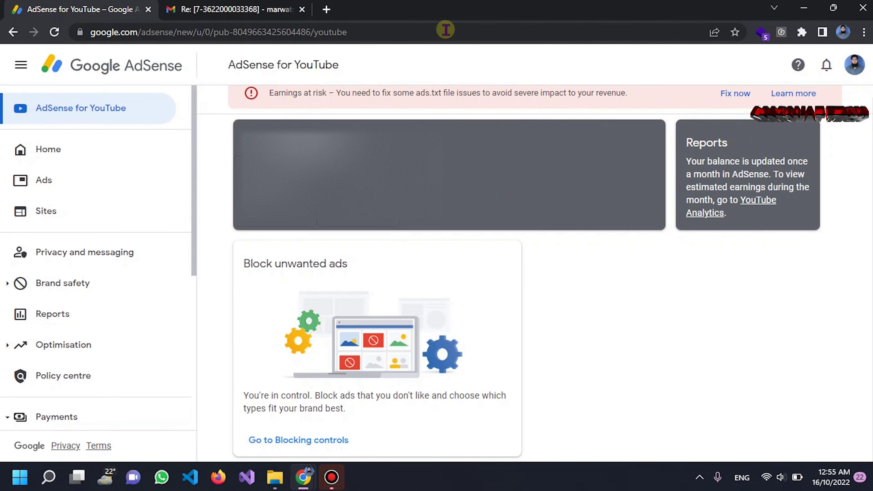
scroll(427, 131, up, 1)
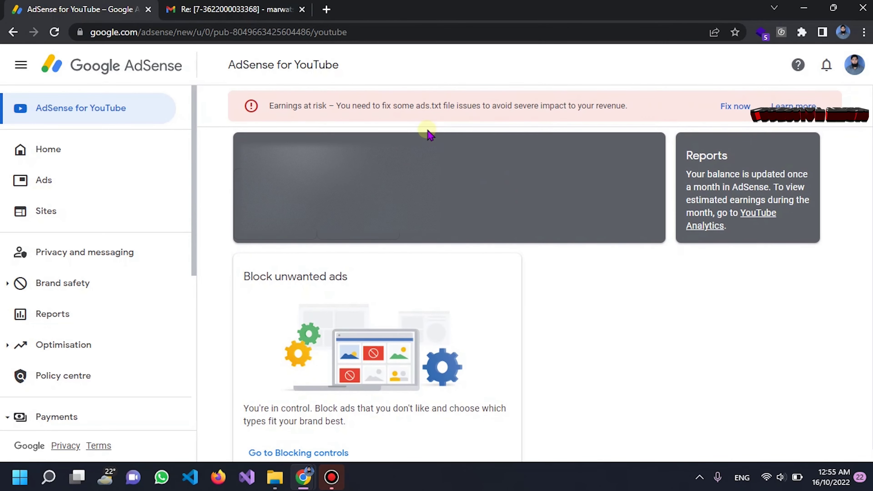